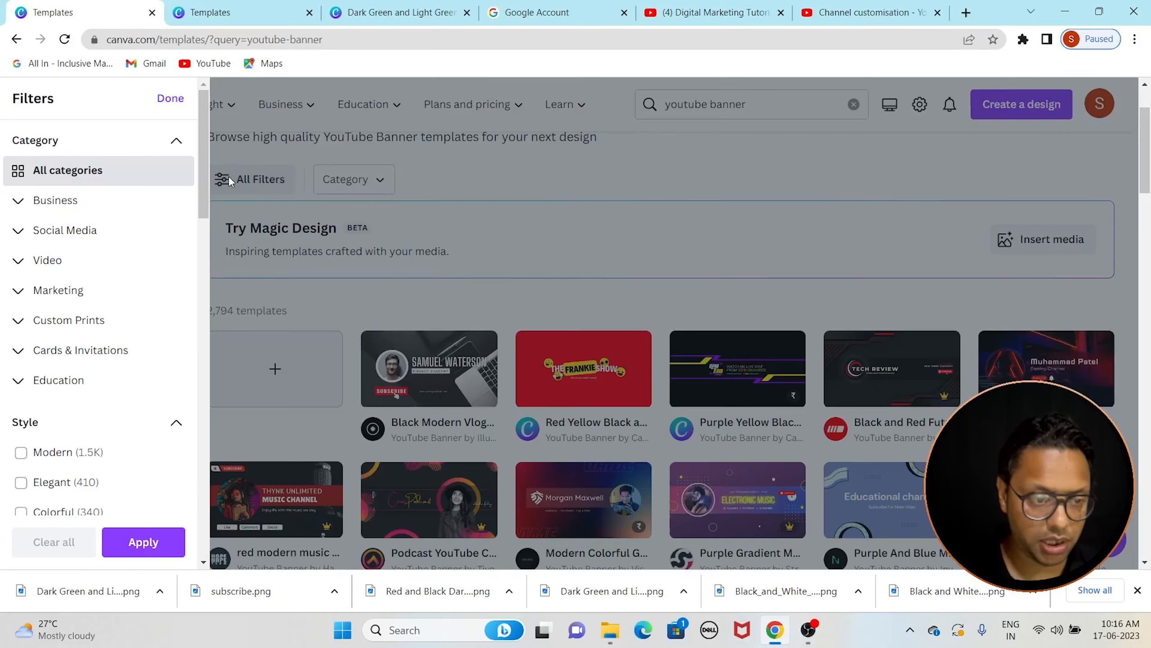
- Filter the YouTube banner templates to show only those with the Free price
left_click_drag(202, 166, 195, 487)
left_click(145, 366)
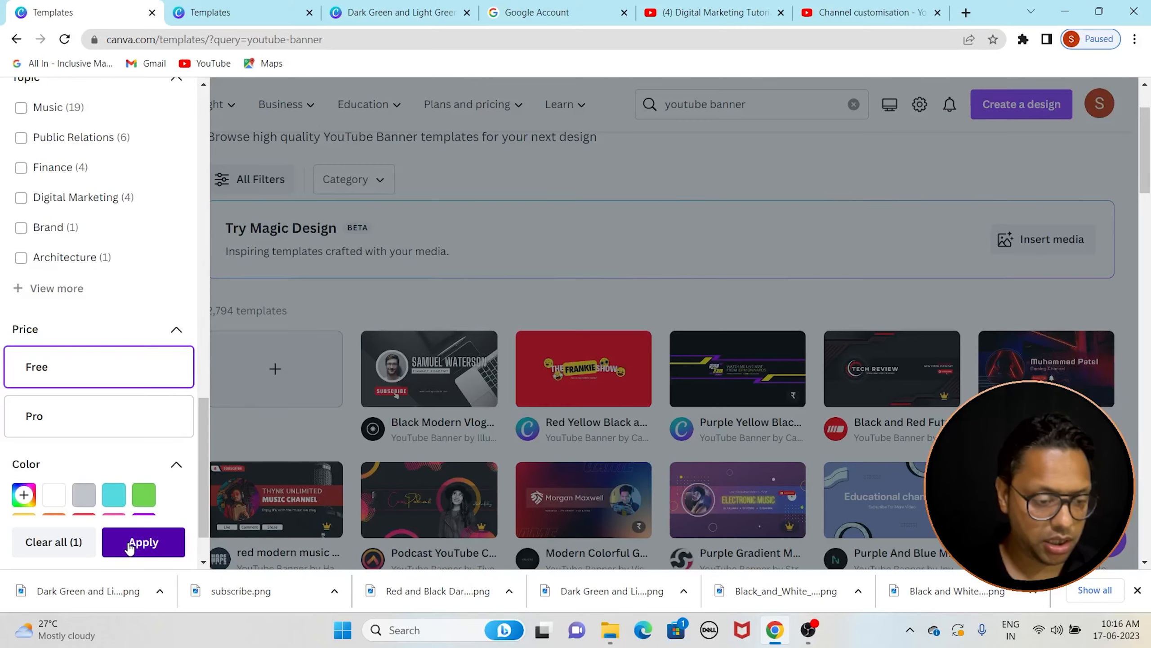
left_click(136, 539)
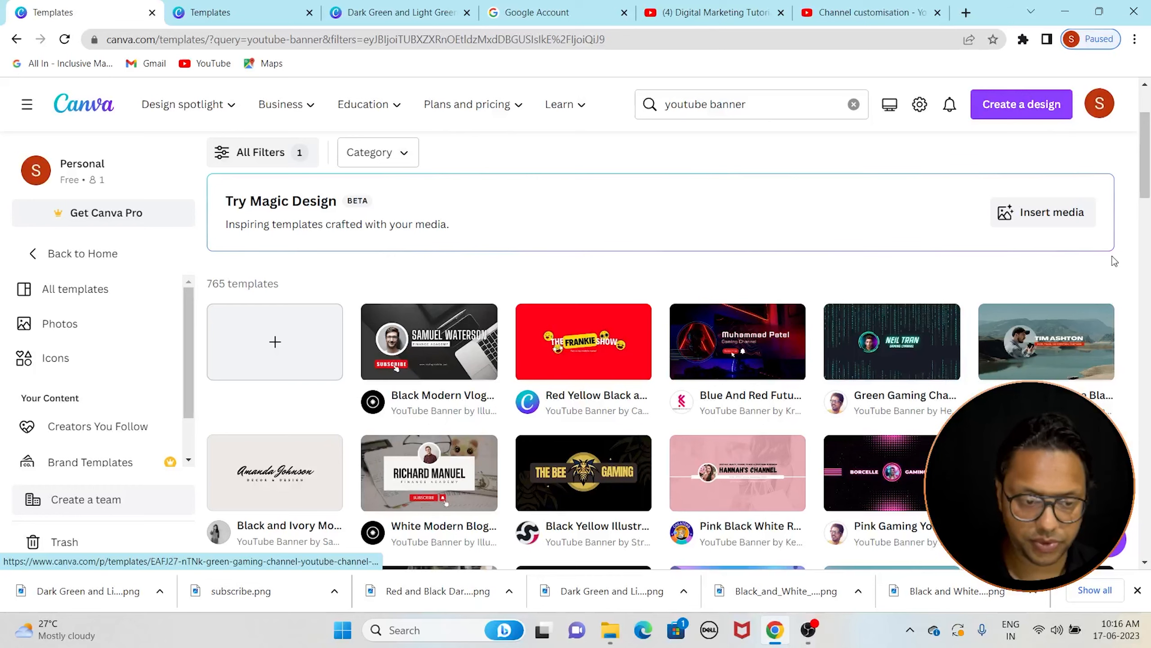
- Choose the Dark Blue Red White Generic News General News YouTube Banner template and open it for customization
scroll(1024, 358, "down", 3)
left_click(1025, 368)
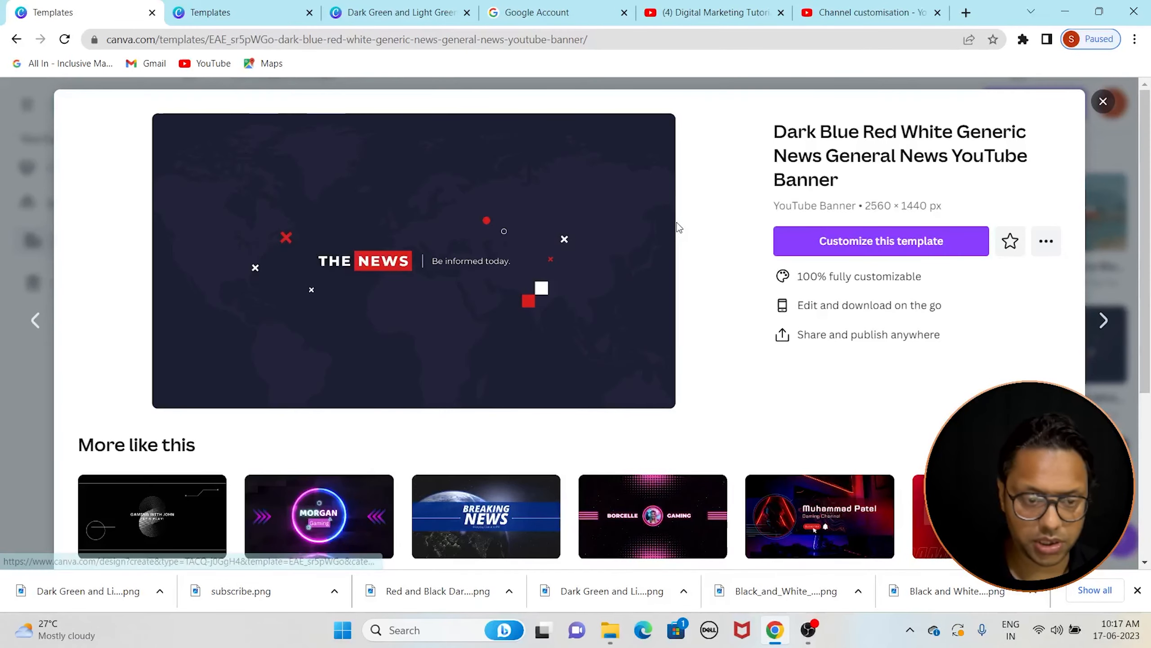
left_click(852, 240)
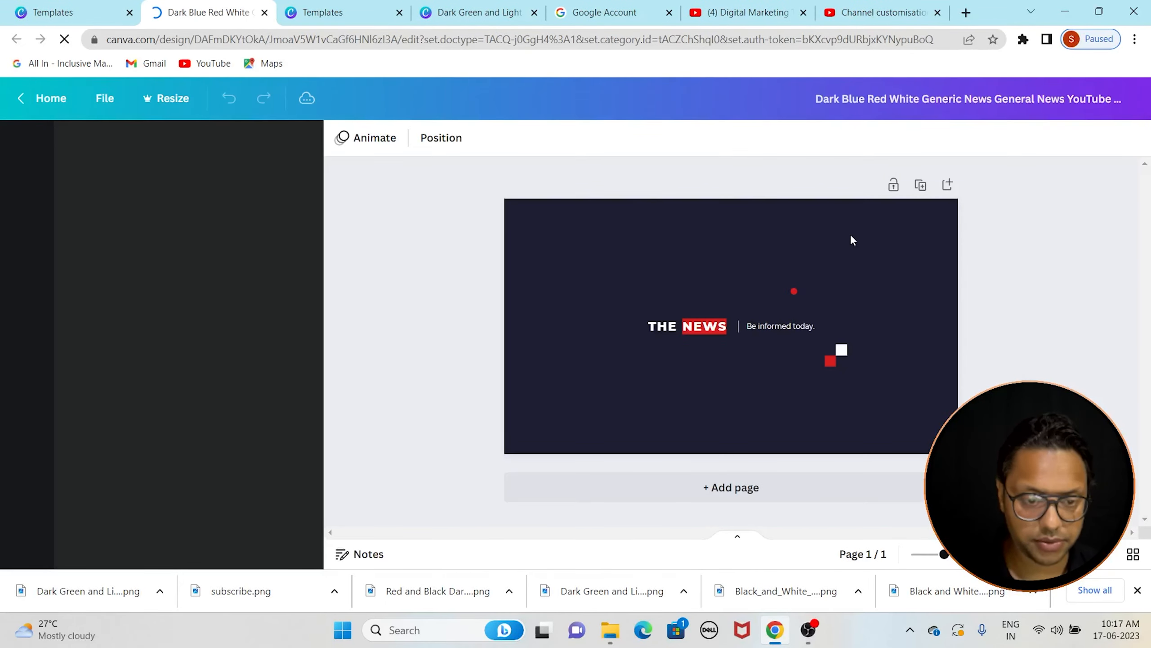
- Delete both parts of the "THE NEWS" title from the banner
left_click(669, 327)
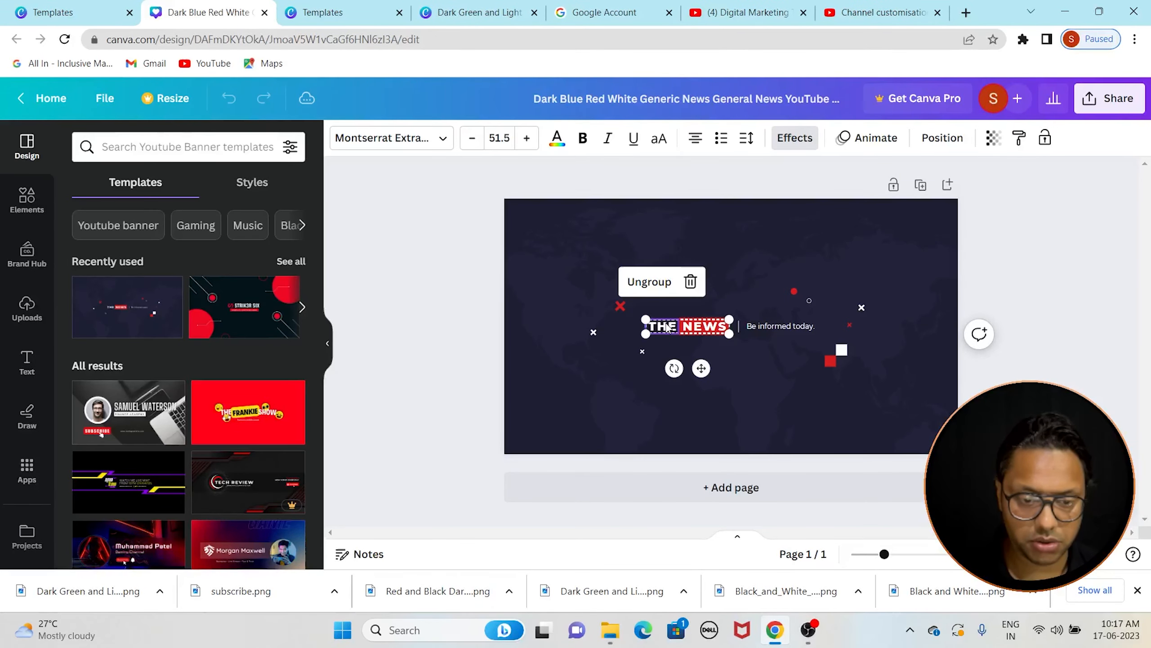
key("Delete")
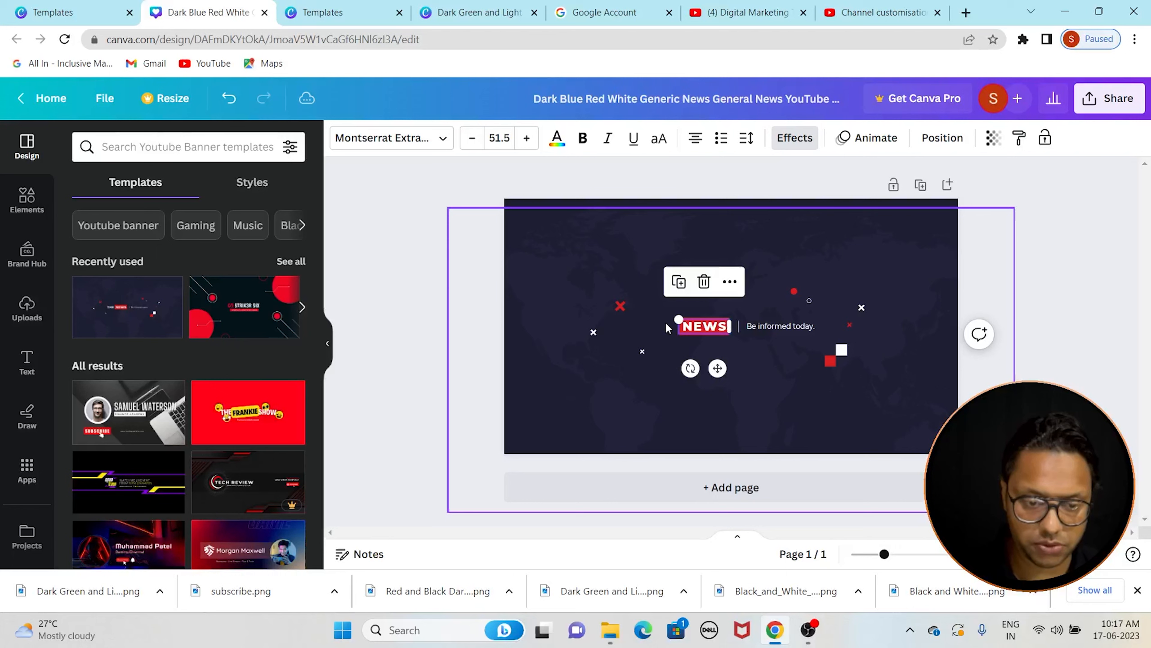
key("Delete")
left_click(758, 327)
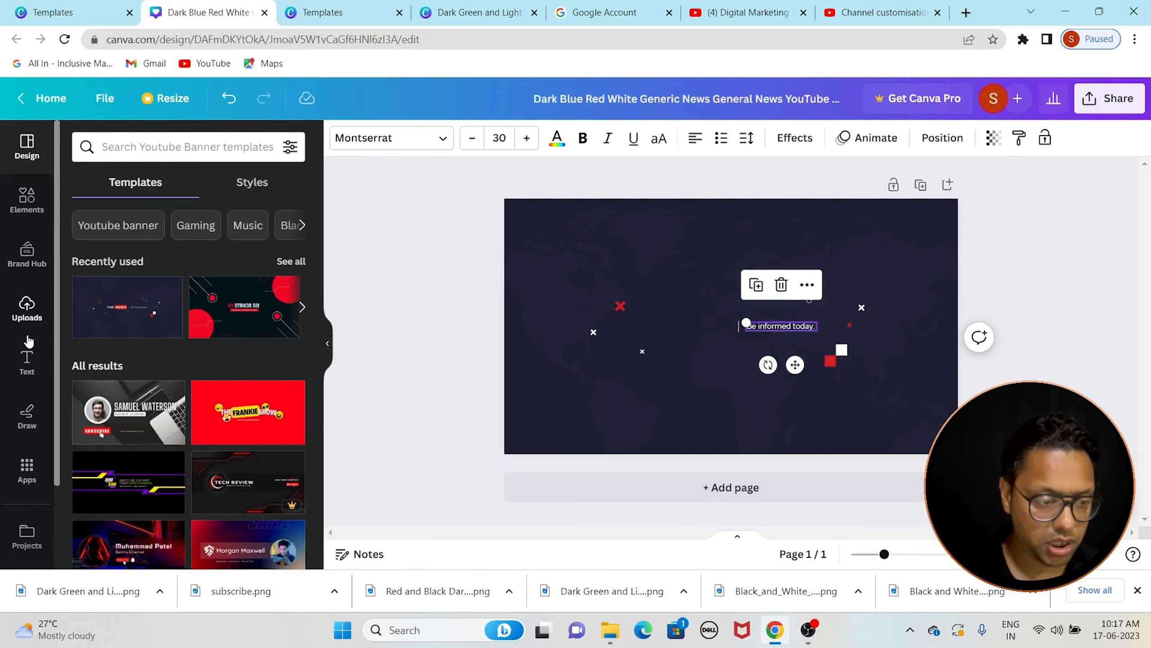
- Upload the orange-lettered Digital Marketing Tutorials logo image from the computer and place it on the banner
left_click(26, 309)
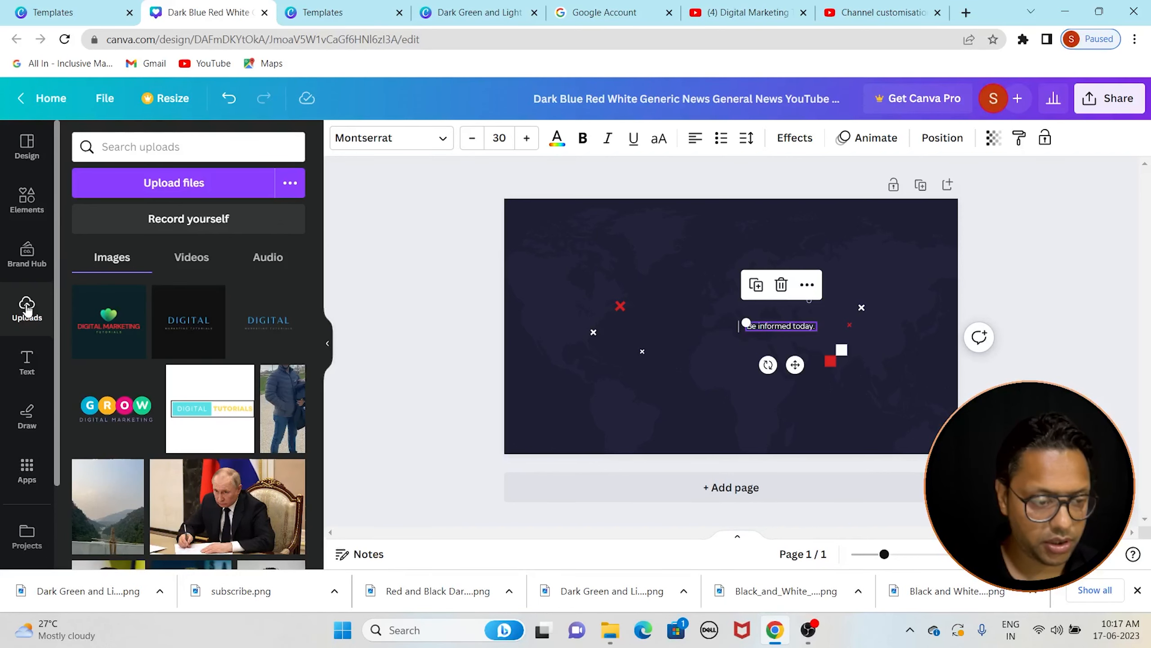
left_click(132, 197)
left_click(209, 145)
left_click(449, 335)
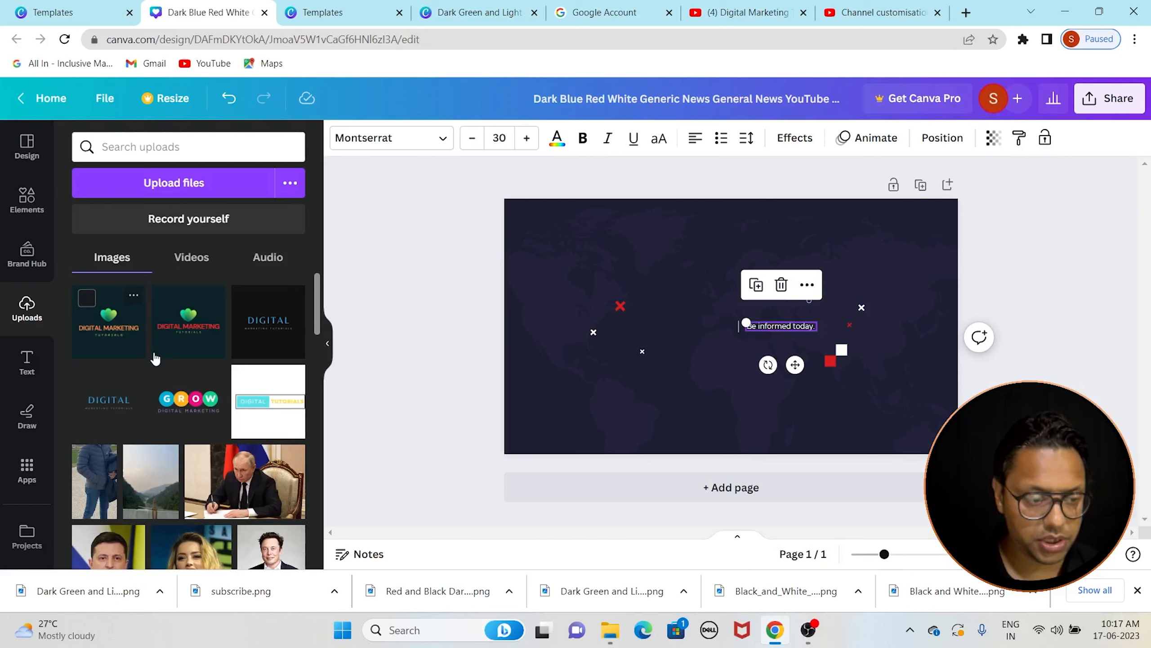
left_click_drag(108, 343, 648, 292)
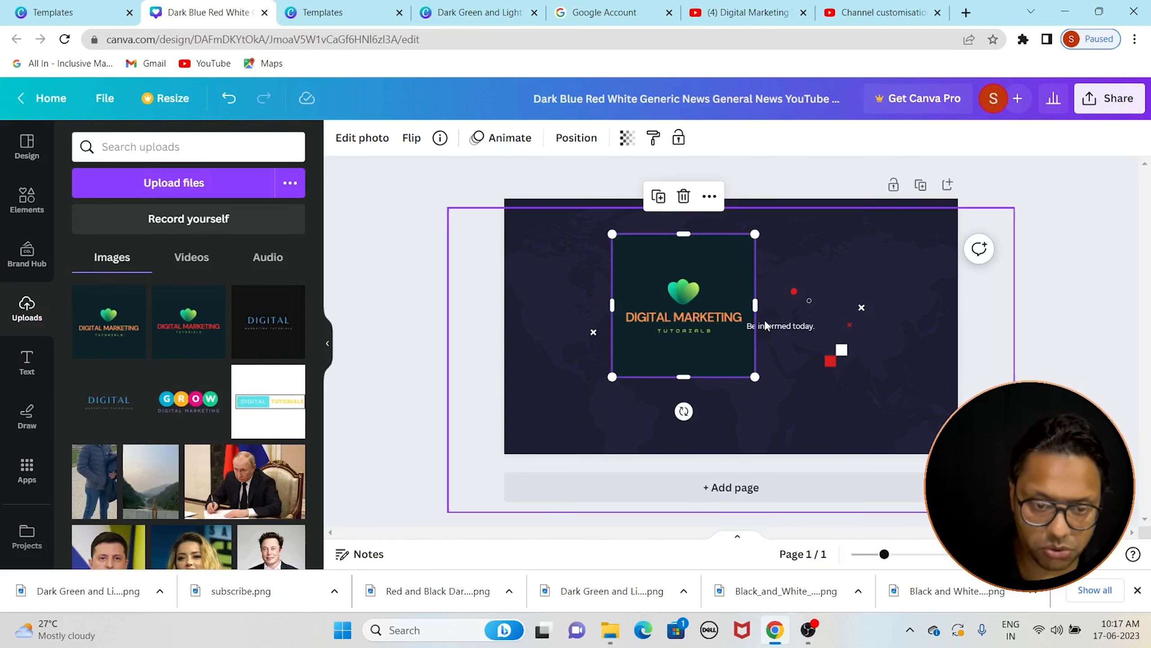
- Move the "Be informed today." tagline lower on the banner, then center the logo and enlarge it slightly
left_click_drag(776, 328, 692, 382)
left_click_drag(674, 304, 720, 325)
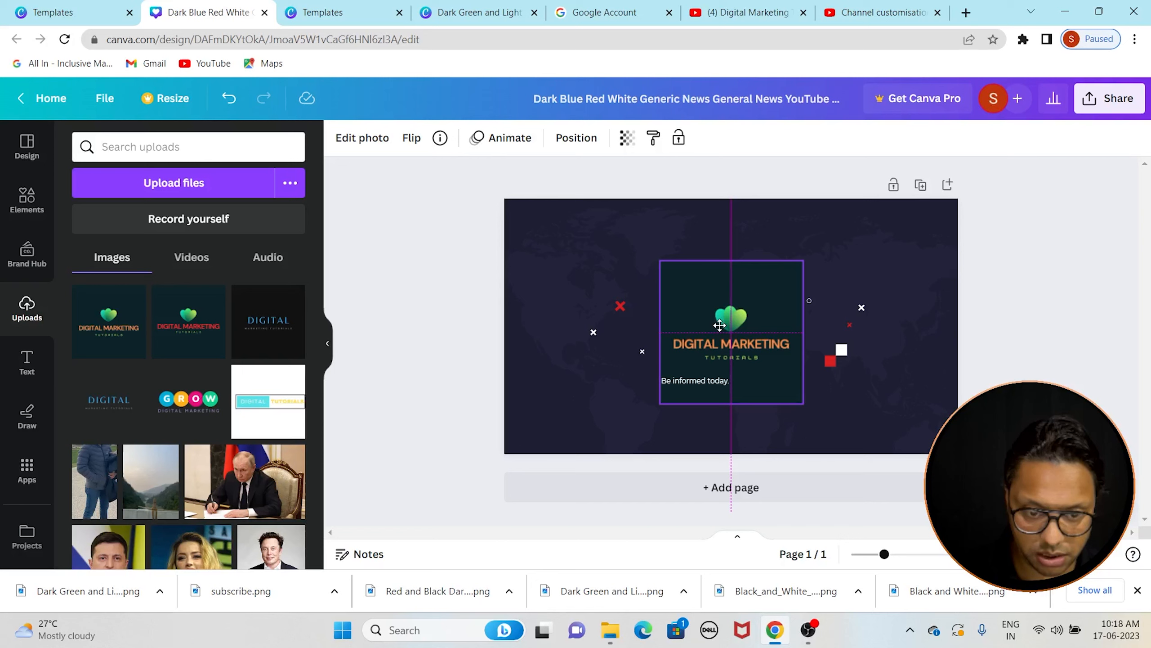
left_click_drag(720, 325, 720, 318)
left_click_drag(803, 397, 829, 418)
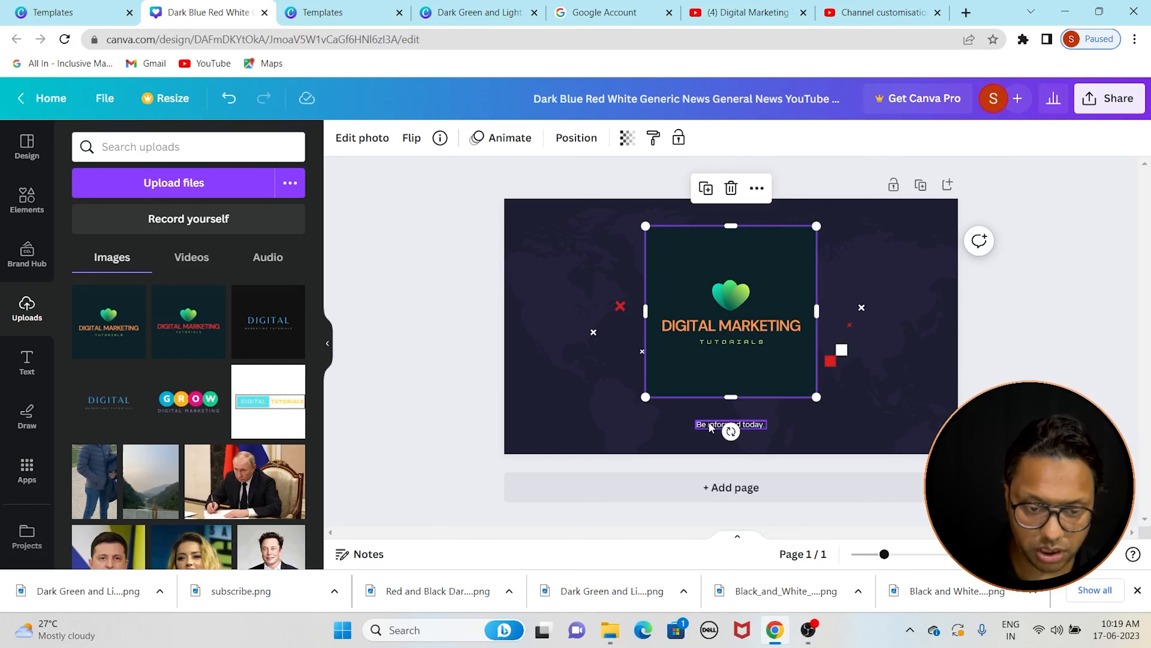
- Replace the tagline text below the logo with "SUBSCRIBE"
double_click(711, 426)
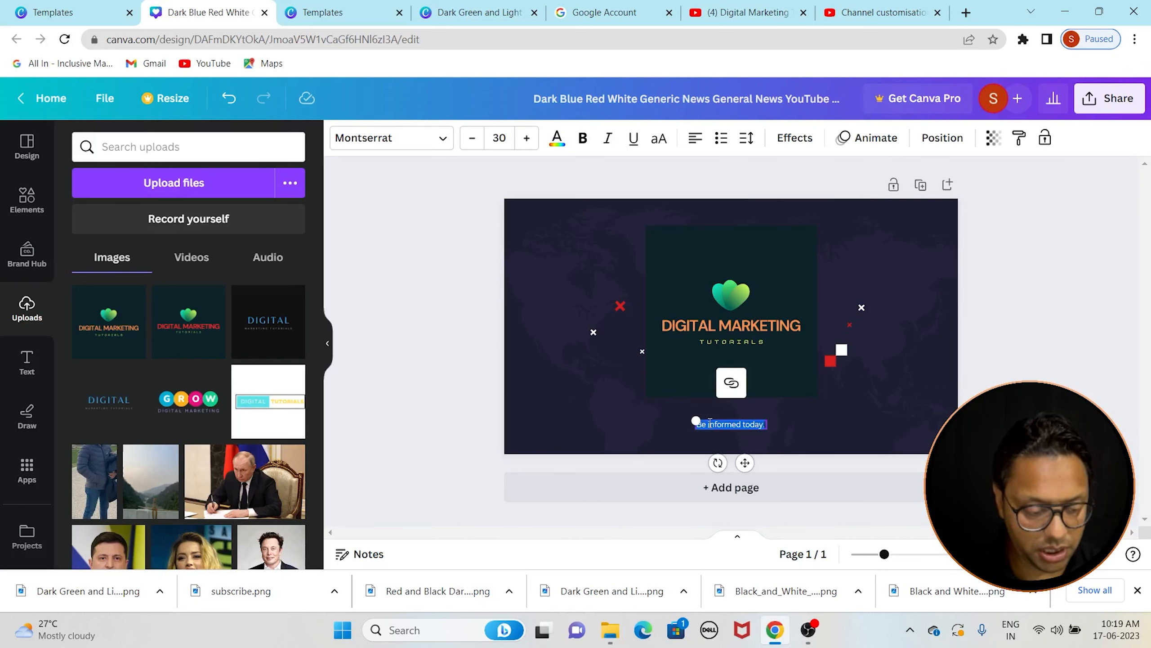
type("SUBSCRIBE")
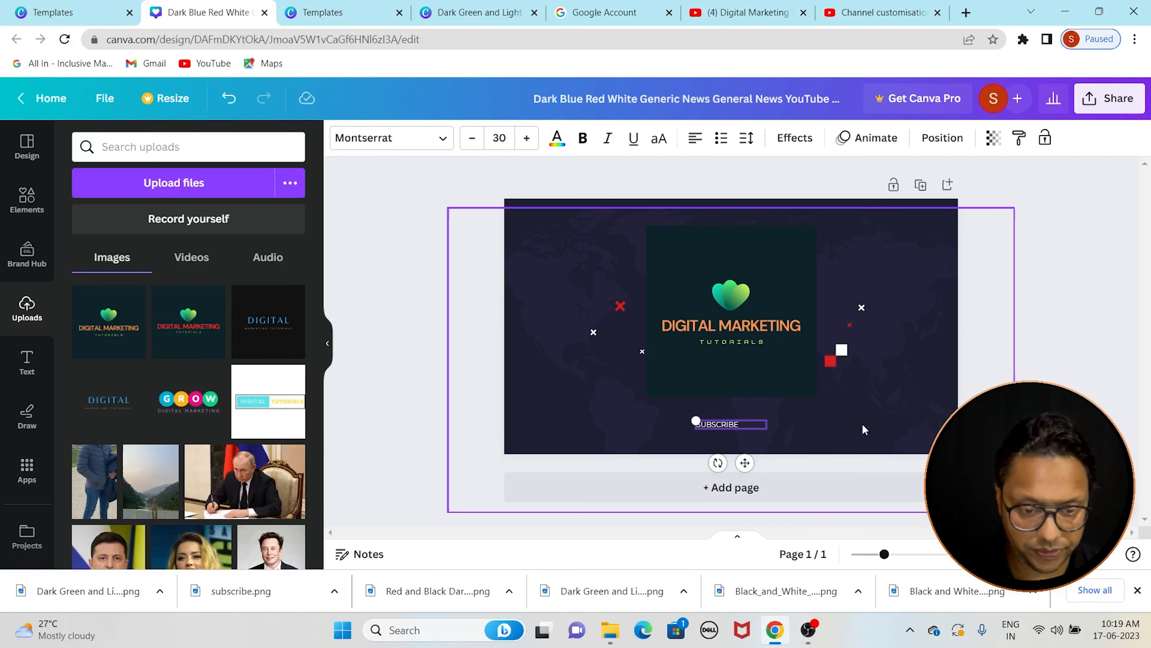
left_click(859, 417)
- Move the SUBSCRIBE text up to just below the logo image and enlarge it
left_click(730, 425)
left_click_drag(732, 428, 741, 407)
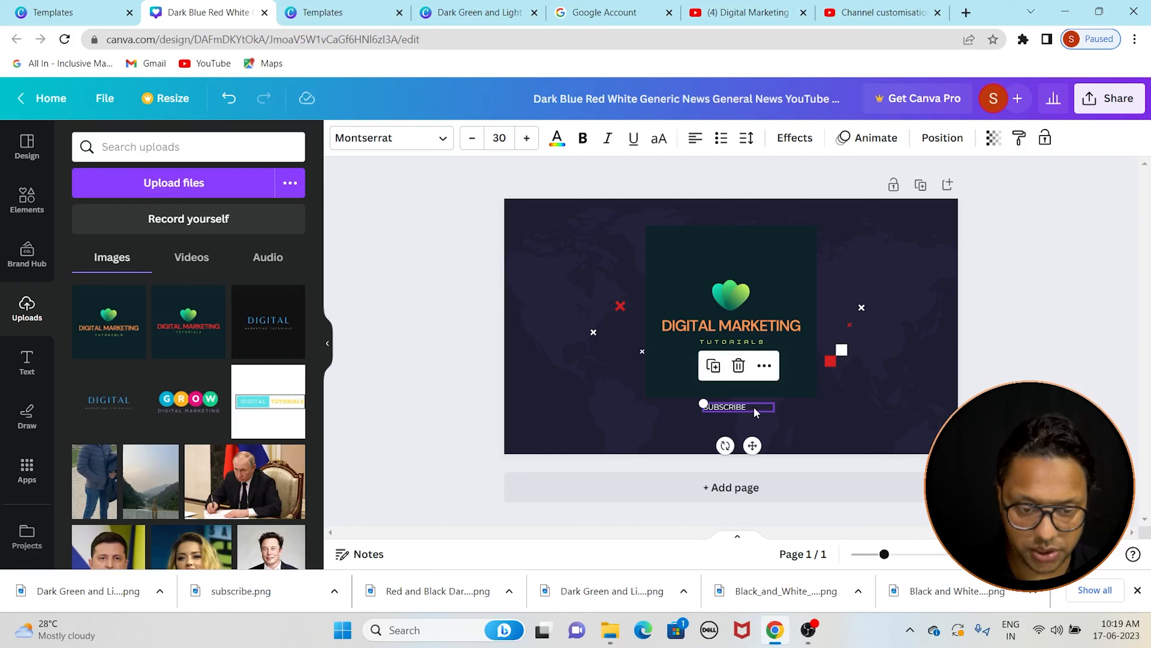
left_click(754, 408)
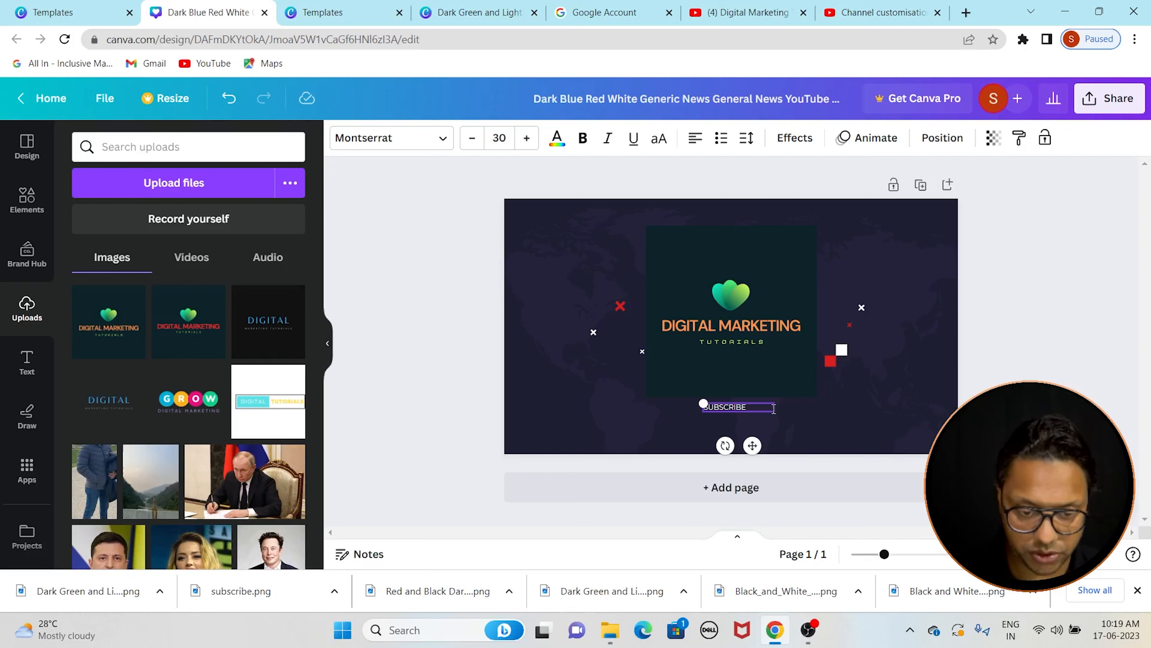
left_click(788, 421)
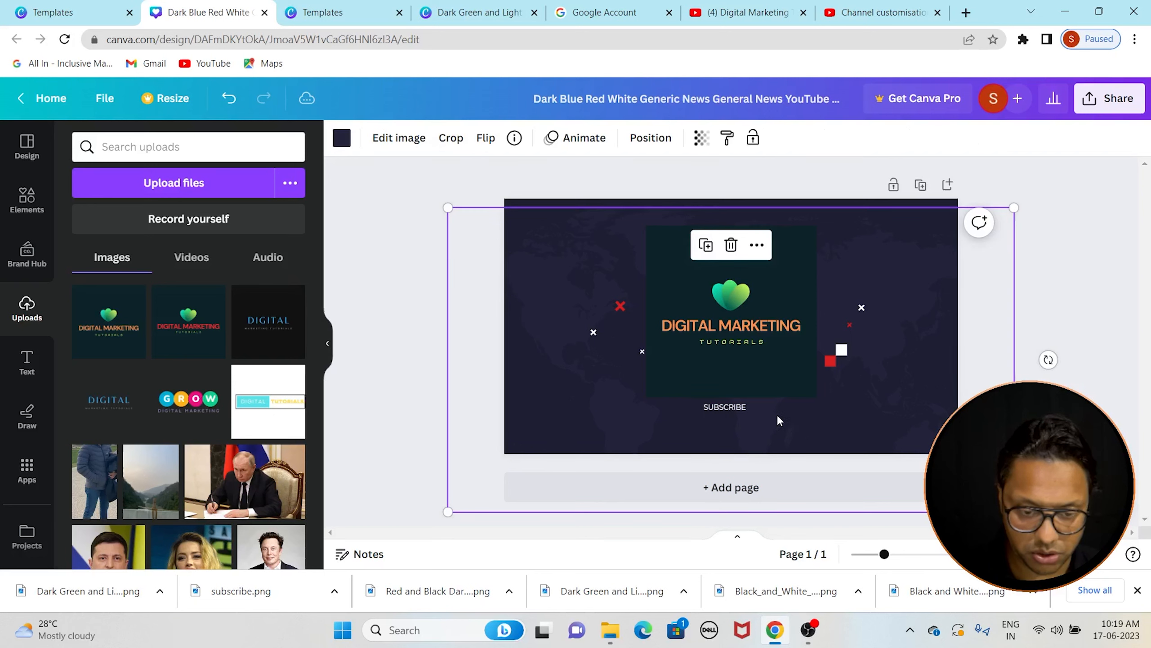
left_click(750, 409)
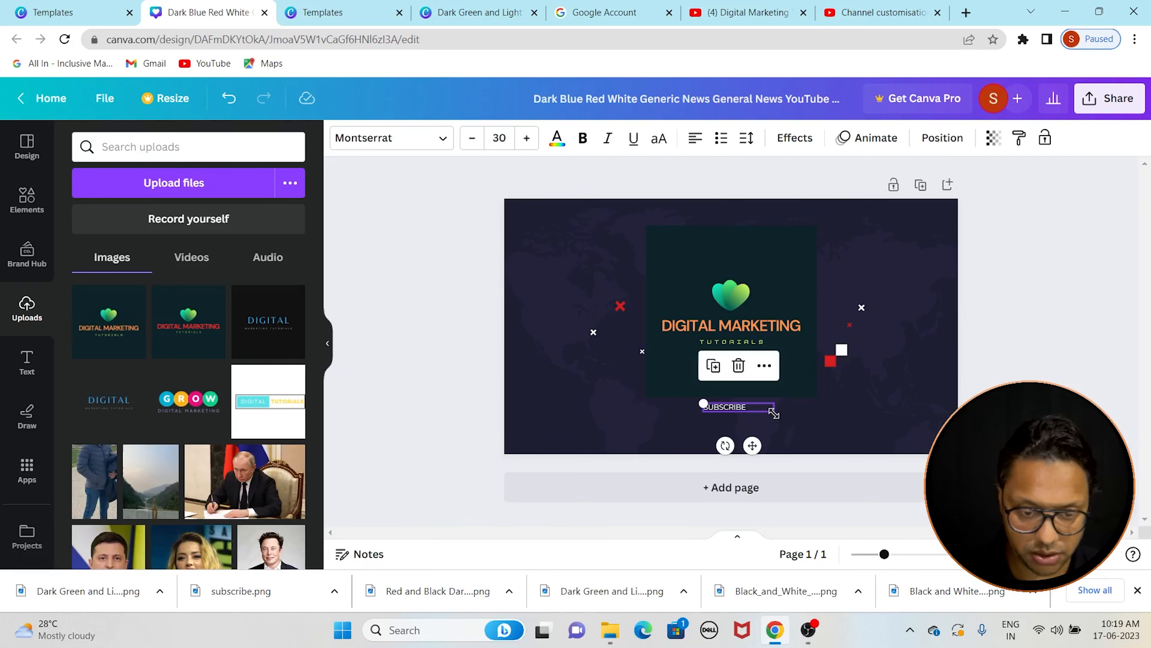
left_click_drag(773, 414, 811, 430)
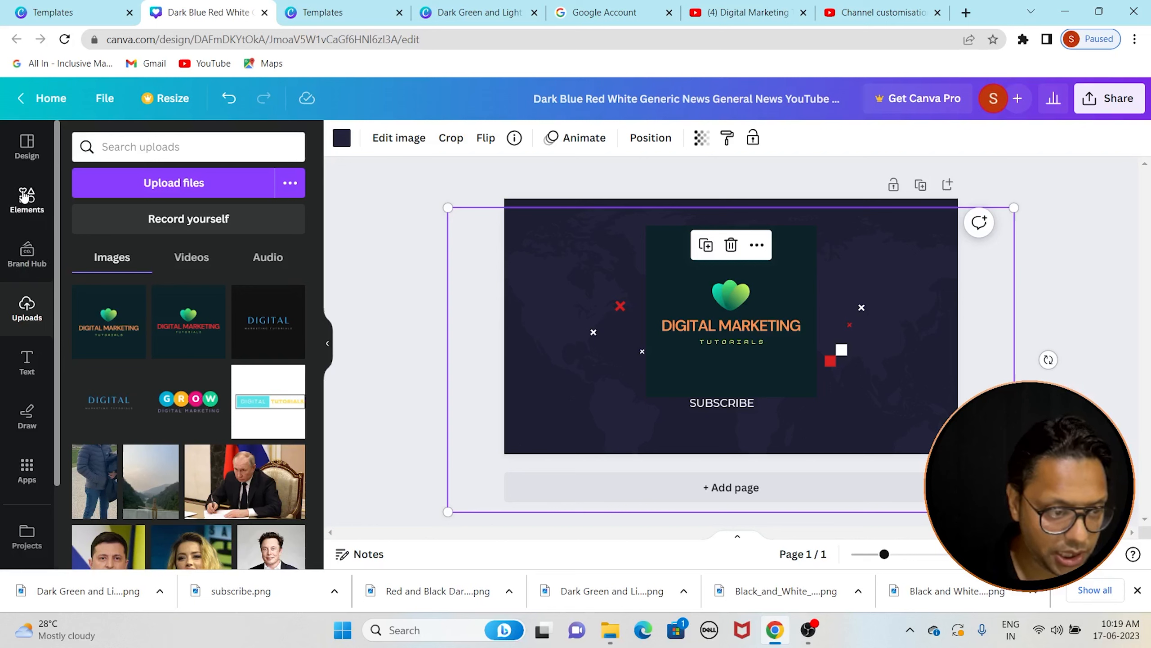
- Add a rounded square over the SUBSCRIBE text and resize it into a narrow button shape around the word
left_click(26, 197)
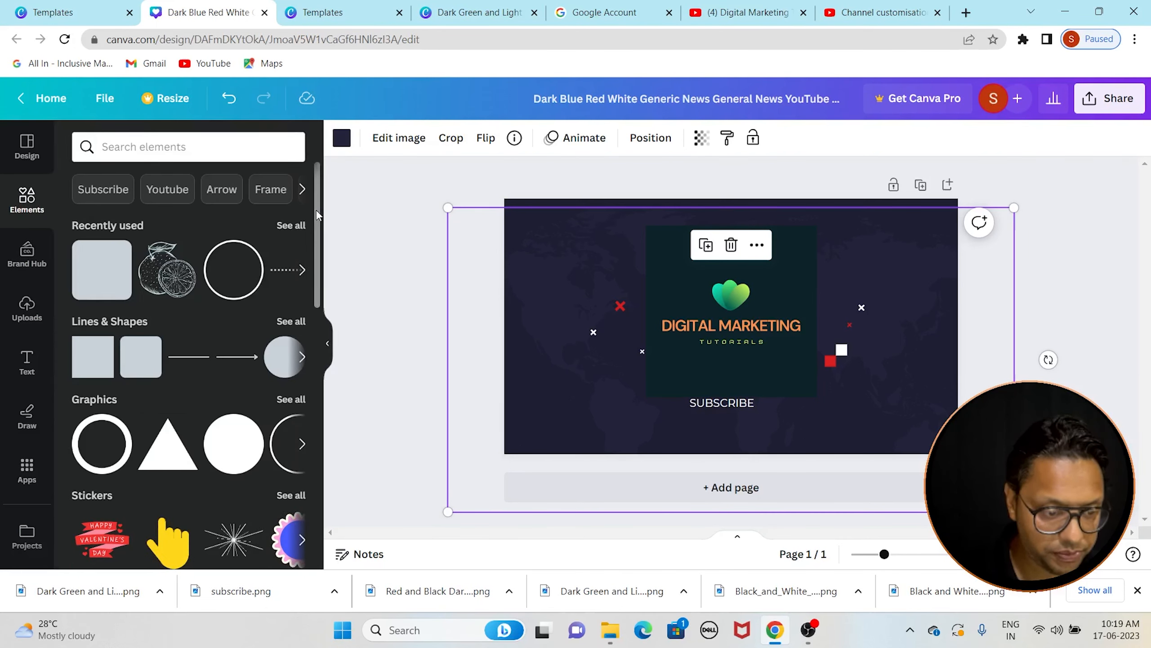
scroll(317, 215, "down", 1)
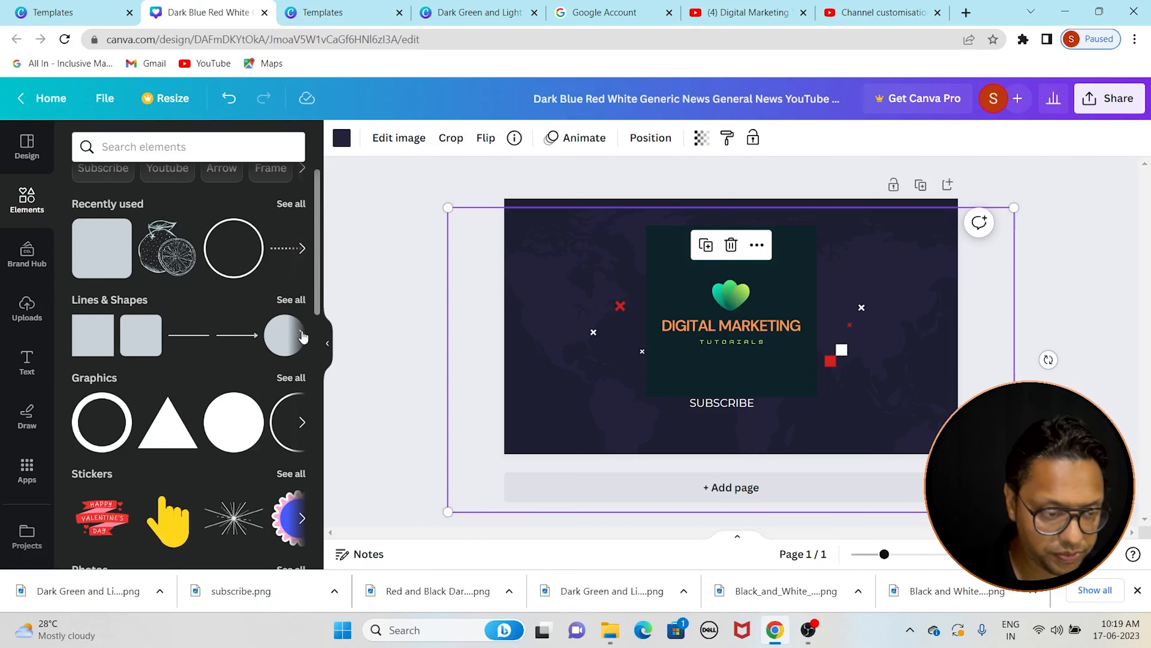
left_click_drag(150, 338, 772, 409)
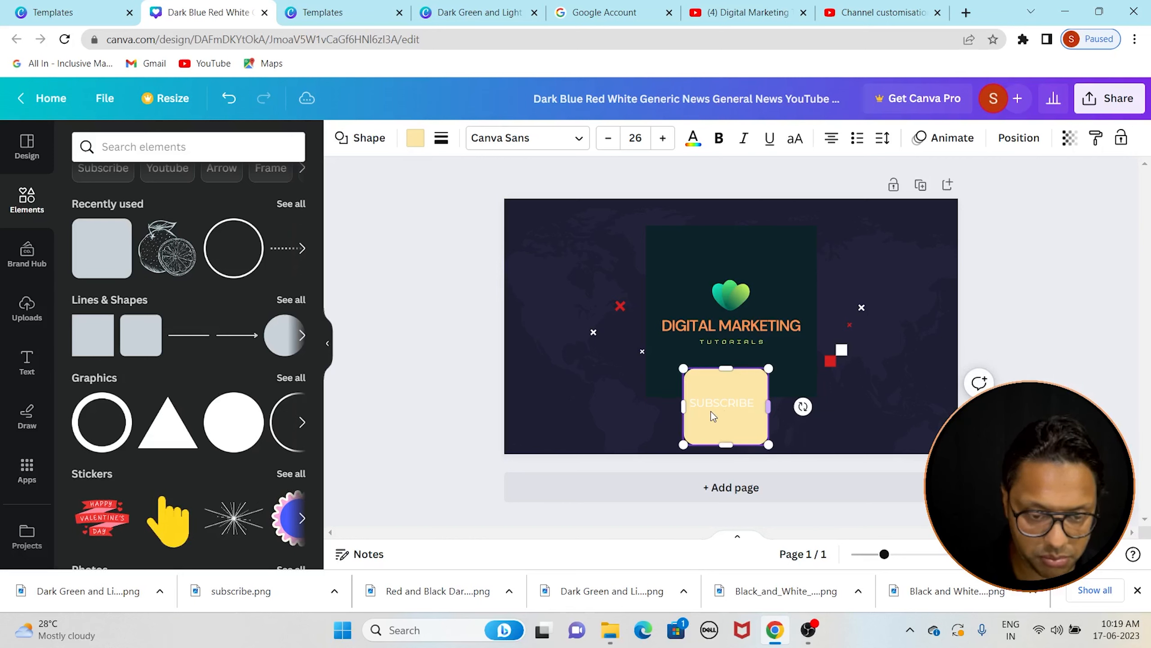
left_click_drag(685, 408, 672, 407)
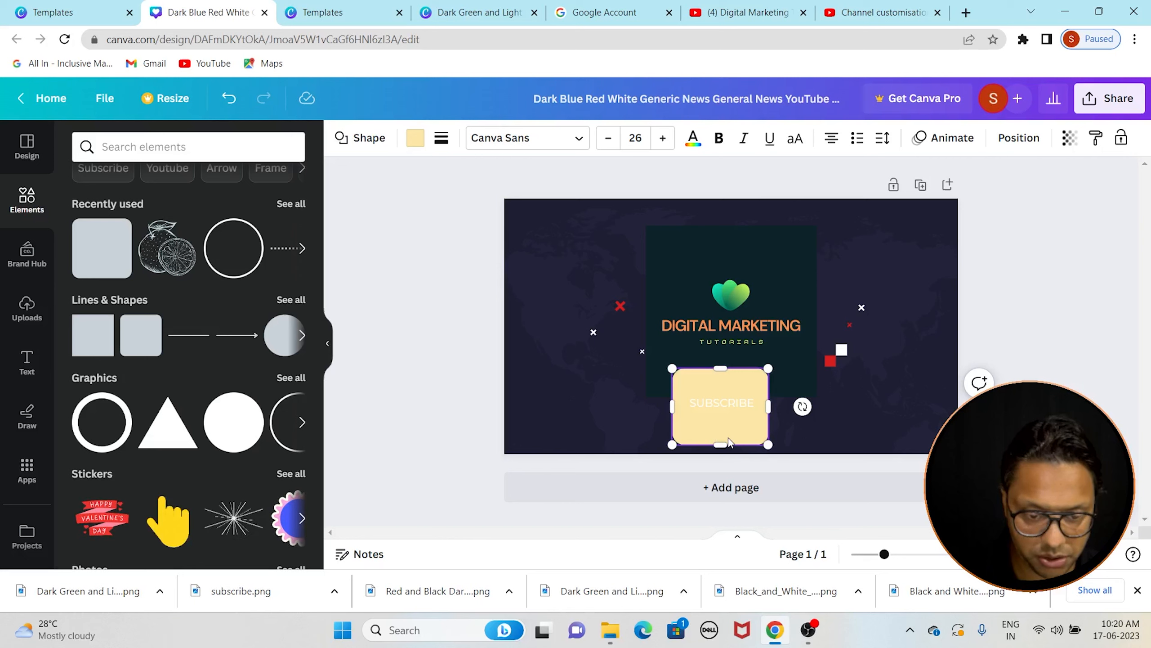
left_click_drag(719, 443, 721, 418)
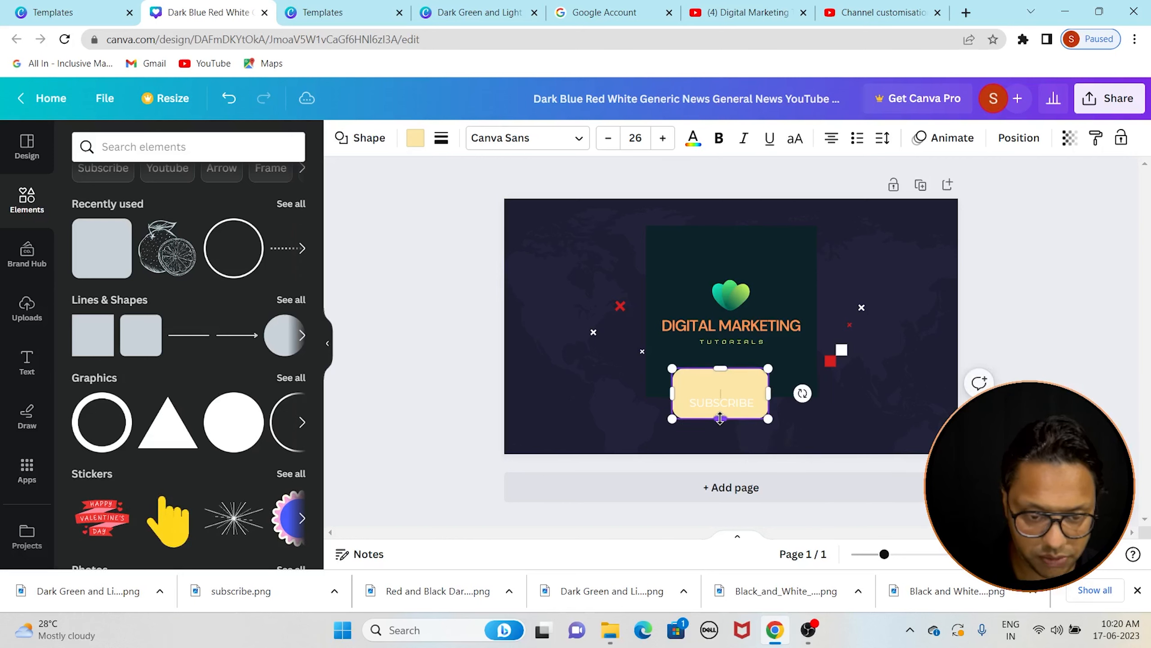
left_click_drag(721, 366, 723, 390)
left_click(838, 394)
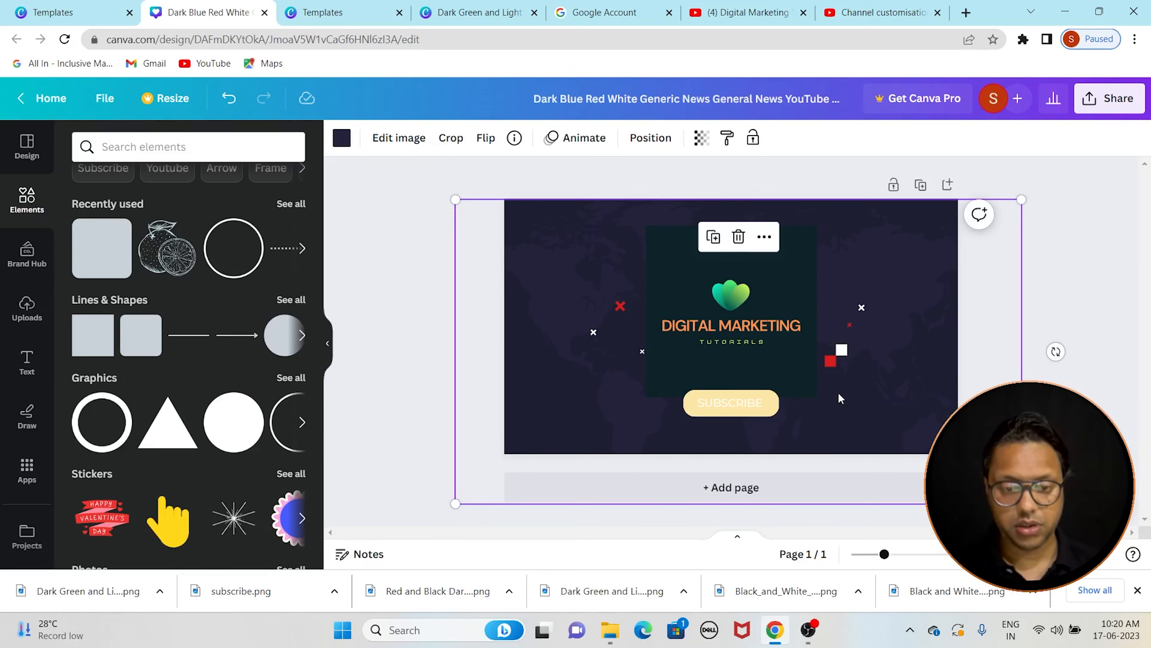
- Fill the SUBSCRIBE button shape with the red document color
left_click(773, 411)
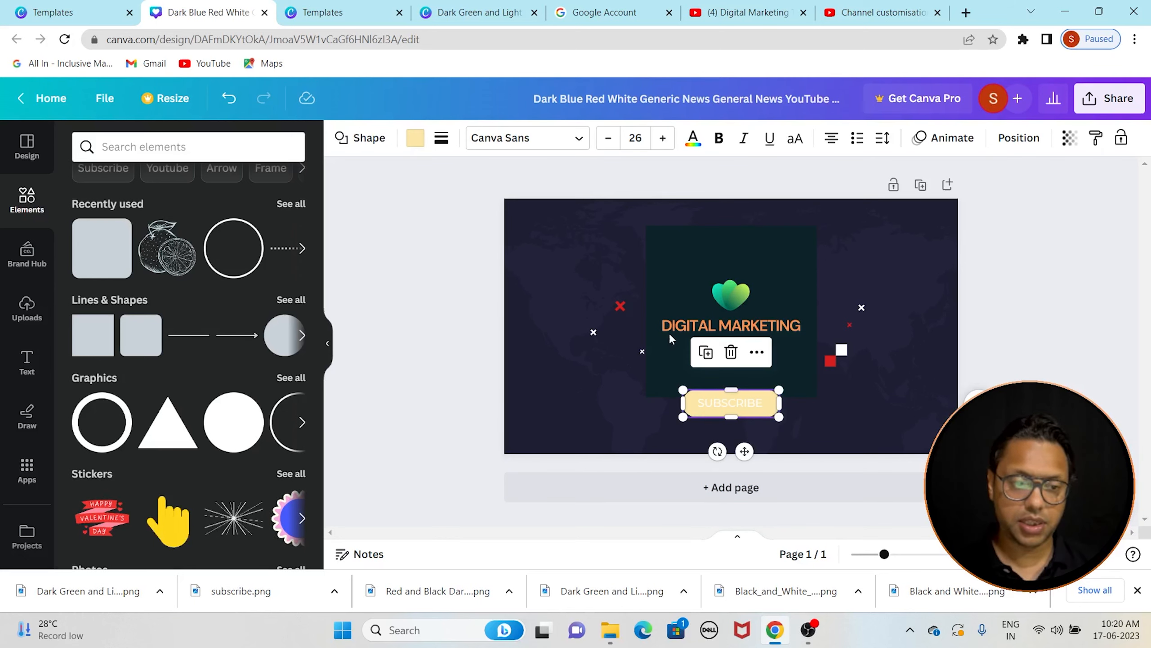
left_click(415, 139)
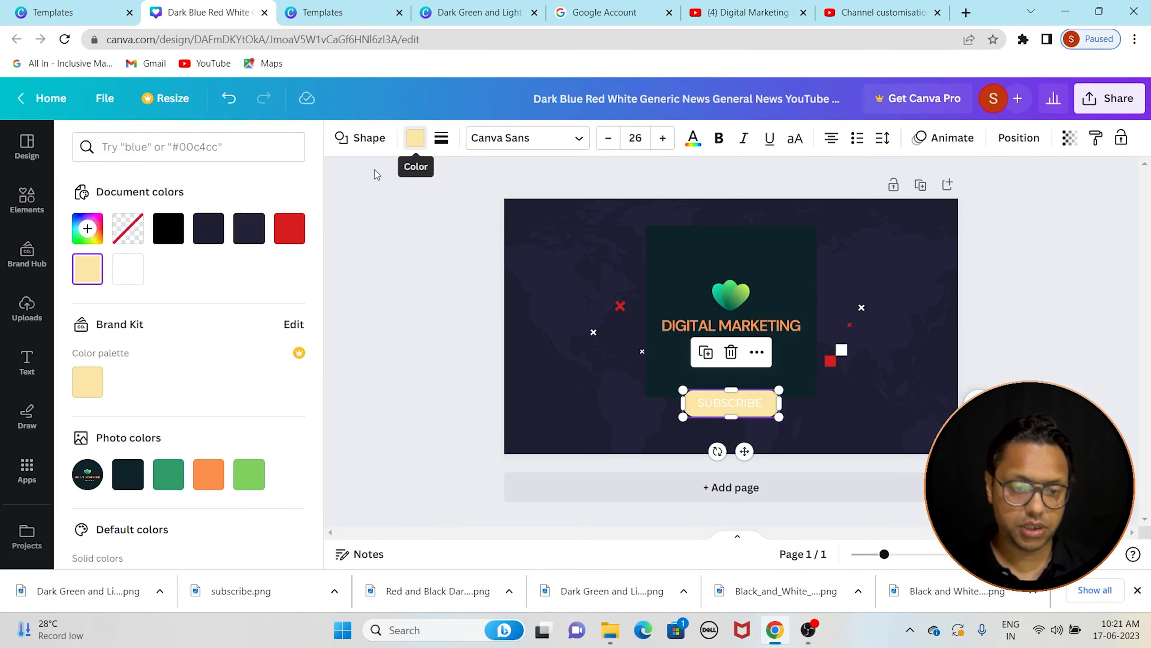
left_click(289, 228)
left_click(962, 385)
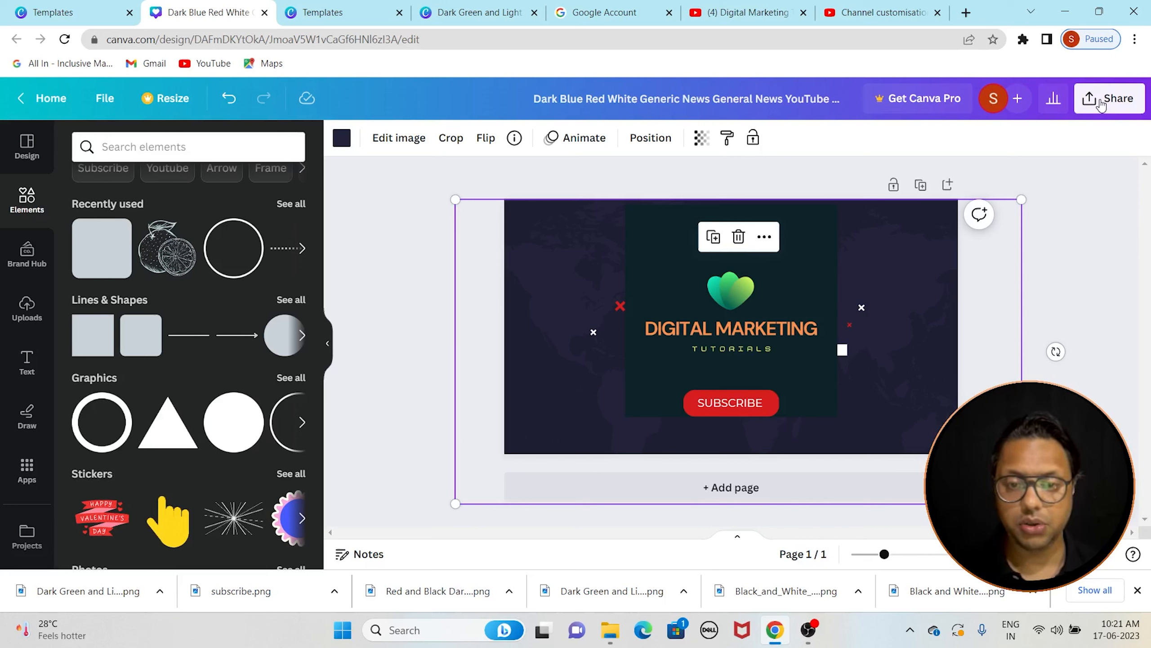
- Download the banner design as a PNG at 2,560 × 1,440 px
left_click(1085, 108)
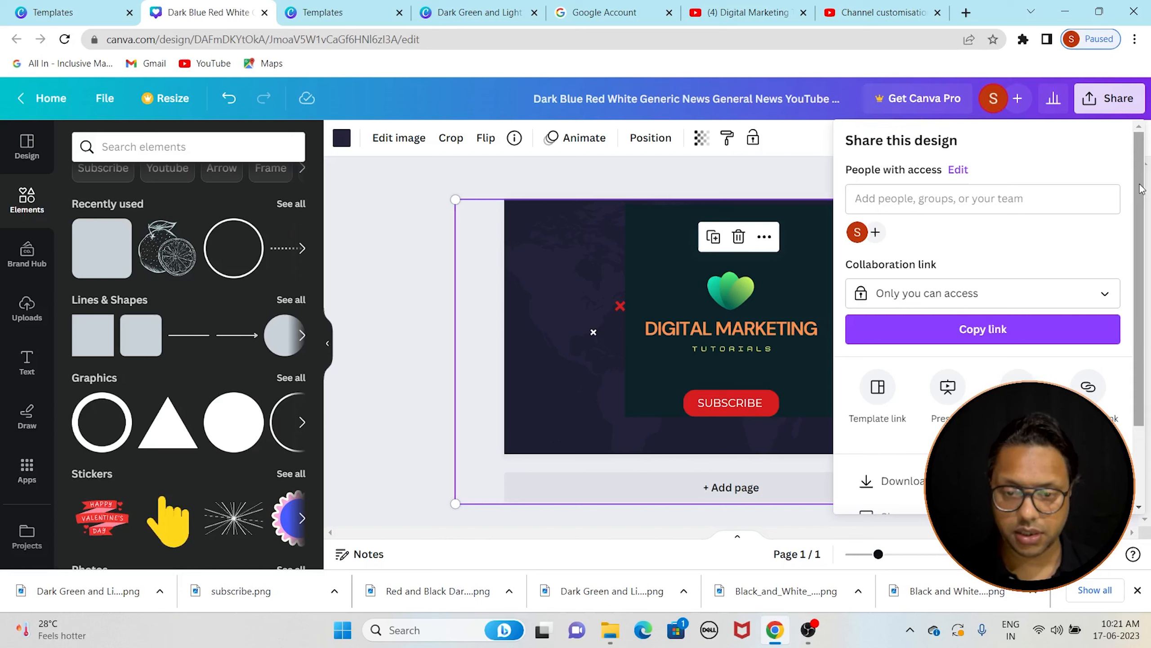
scroll(970, 381, "down", 2)
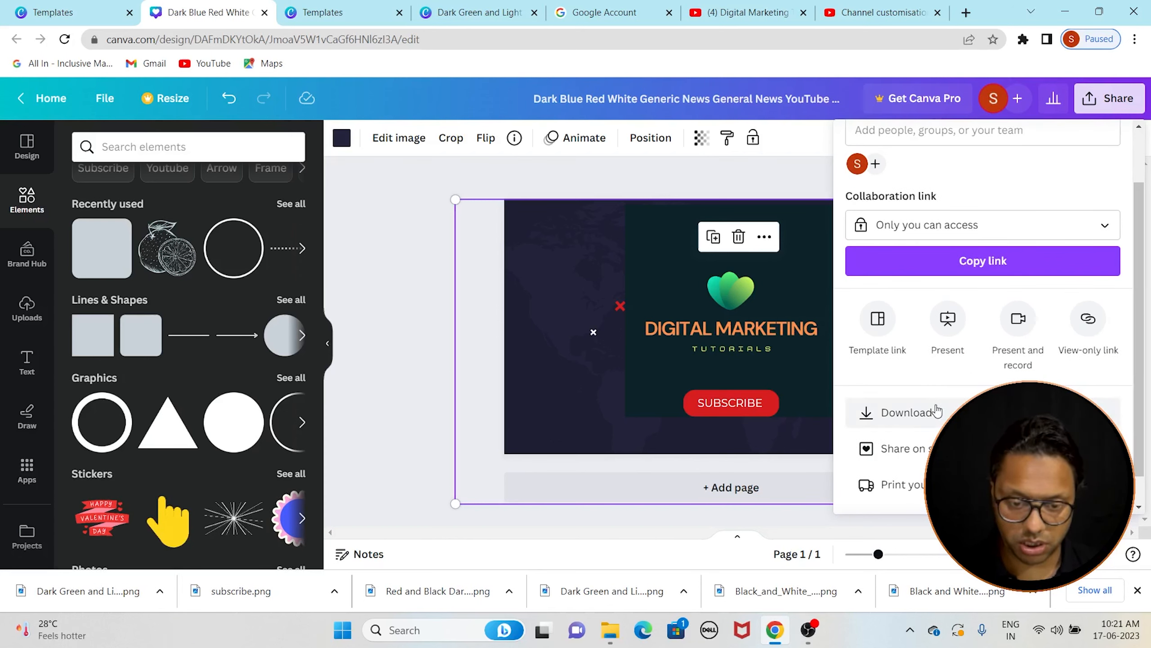
left_click(936, 412)
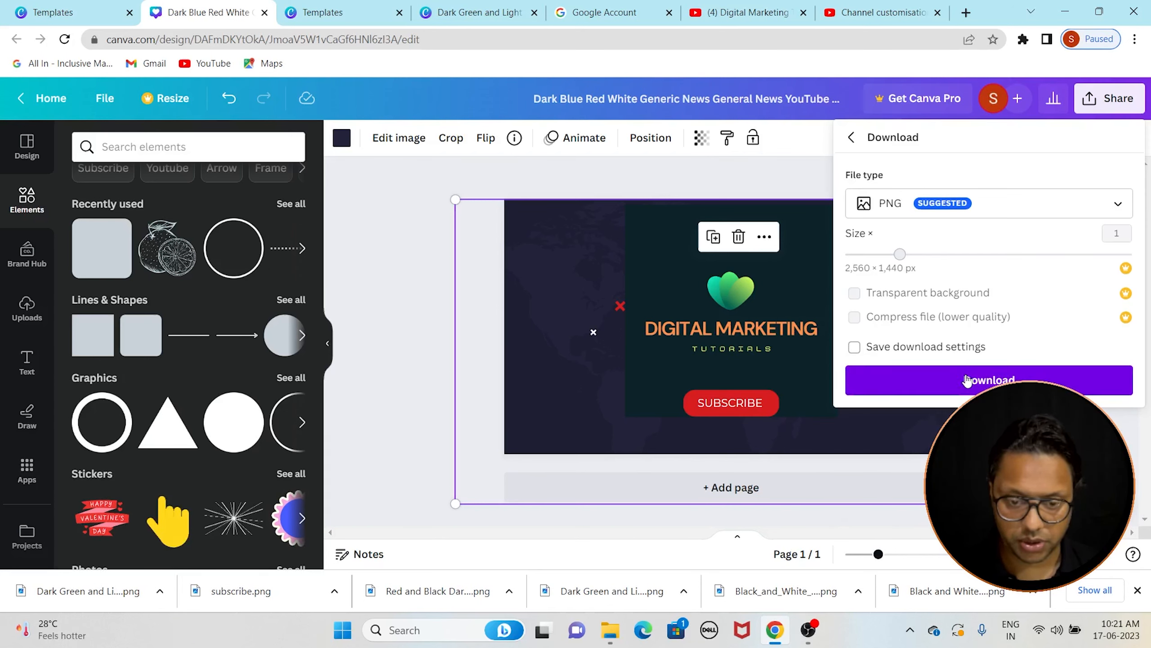
left_click(965, 380)
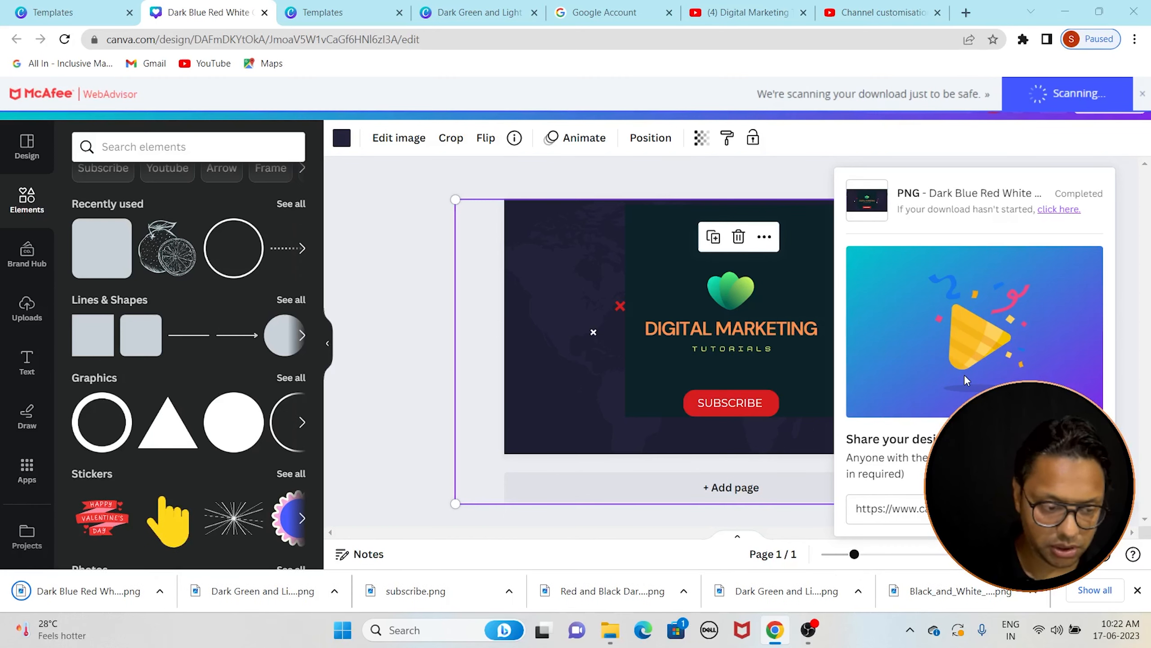
left_click(839, 12)
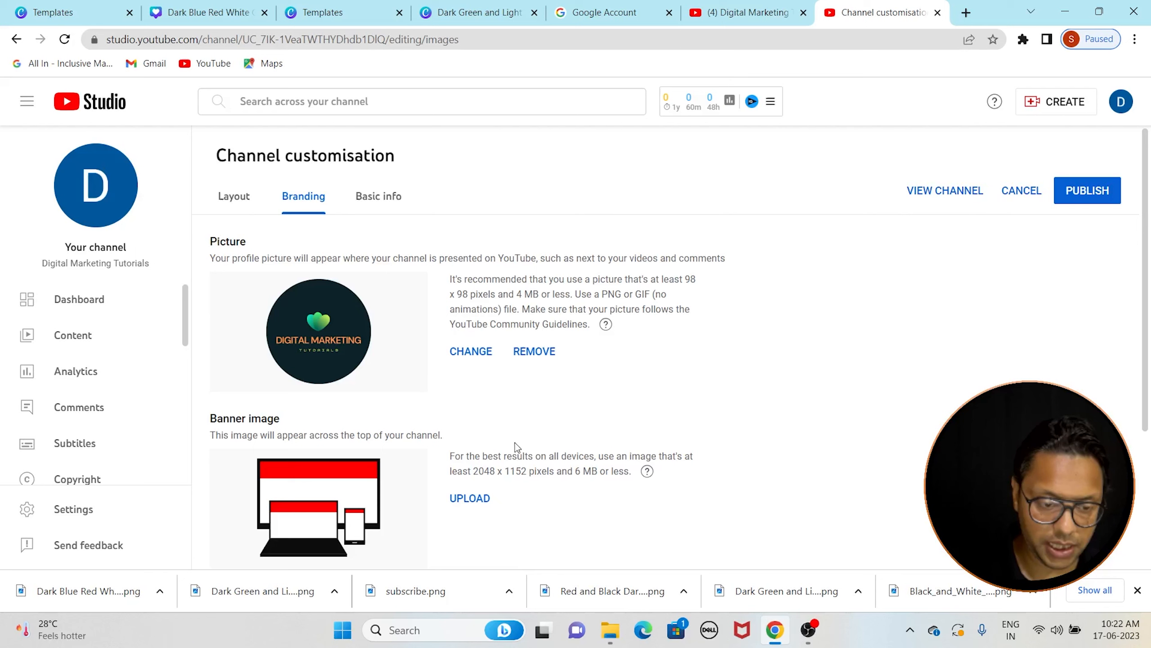
left_click(470, 498)
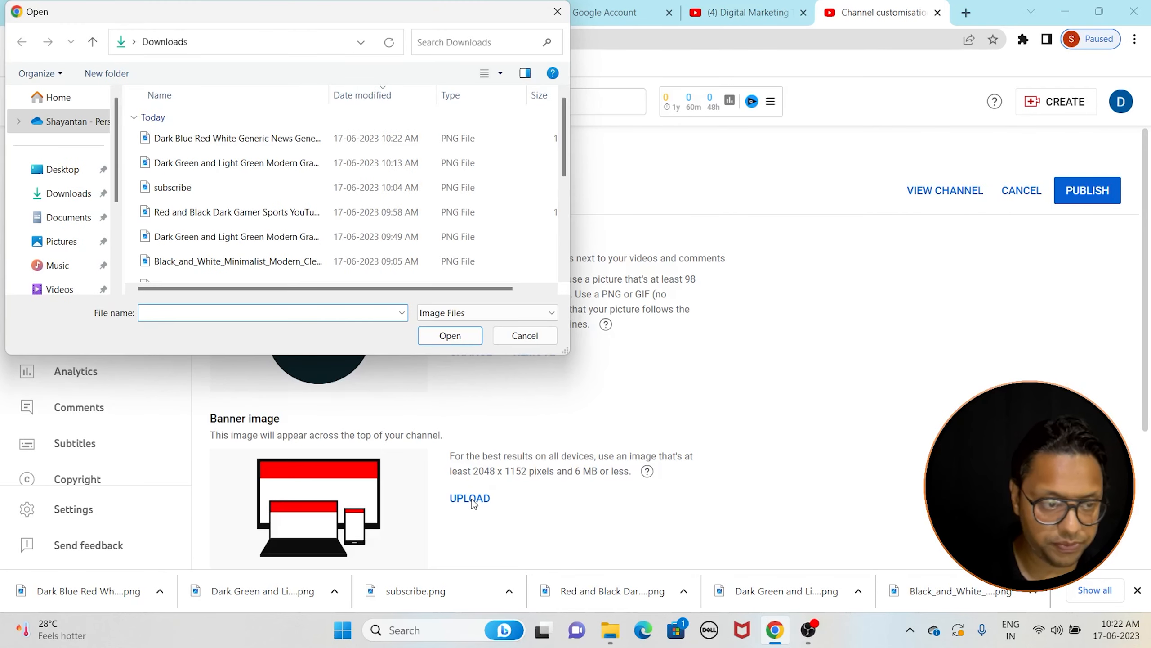
left_click(203, 144)
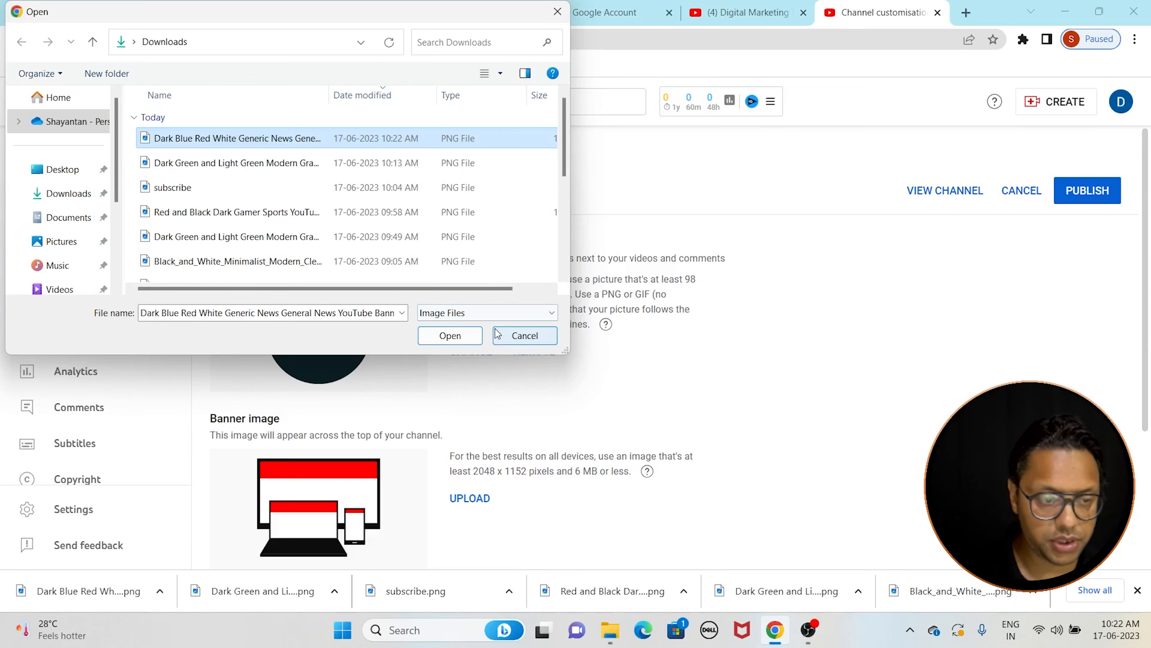
left_click(450, 335)
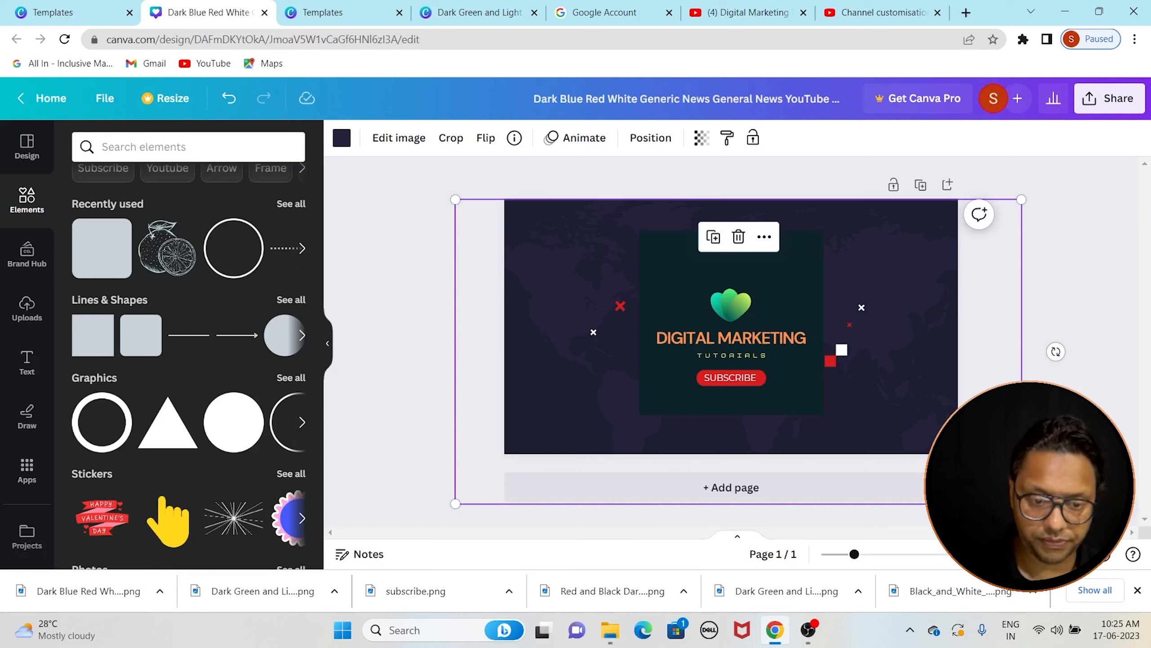
- Open the sharing options for the revised banner design
mouse_move(778, 631)
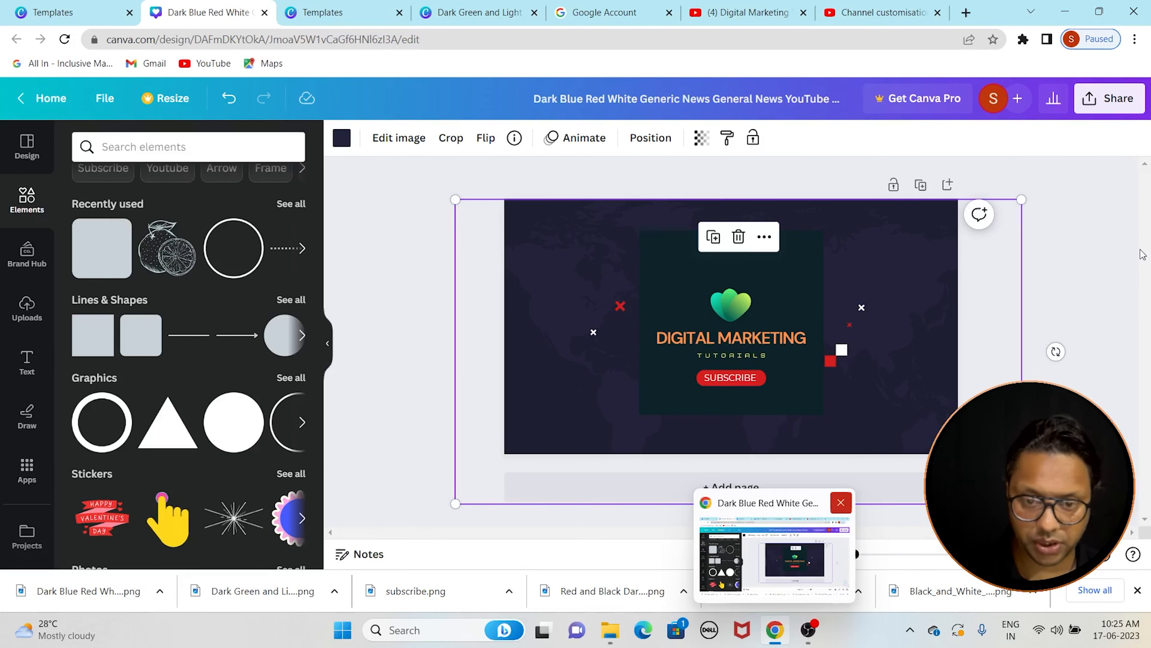
left_click(1078, 100)
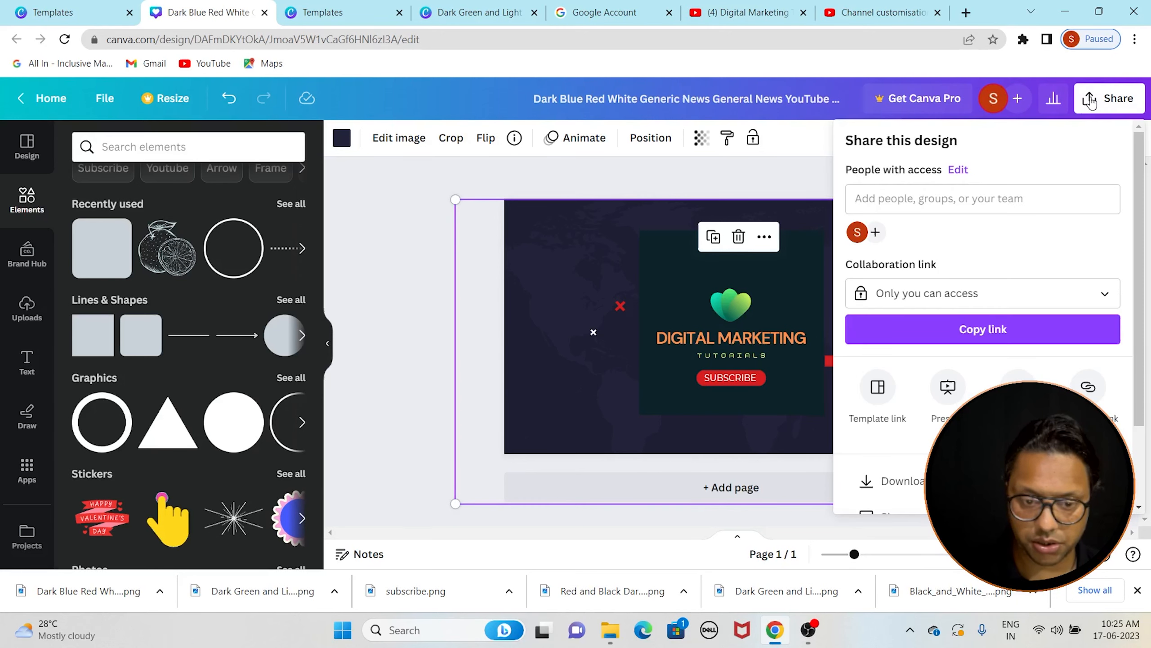